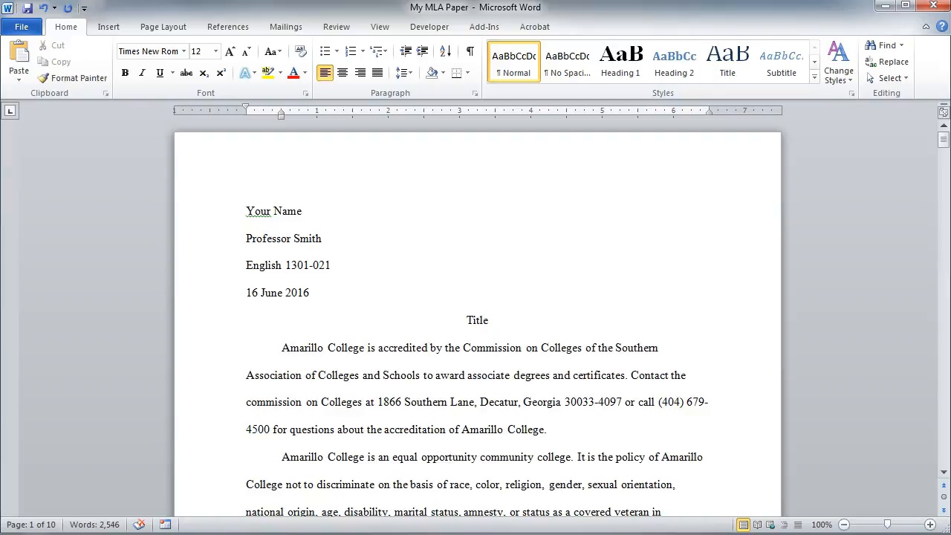
# Step: Insert a Plain Number 3 page number at the top of the page, preceded by the author's last name
pyautogui.click(303, 211)
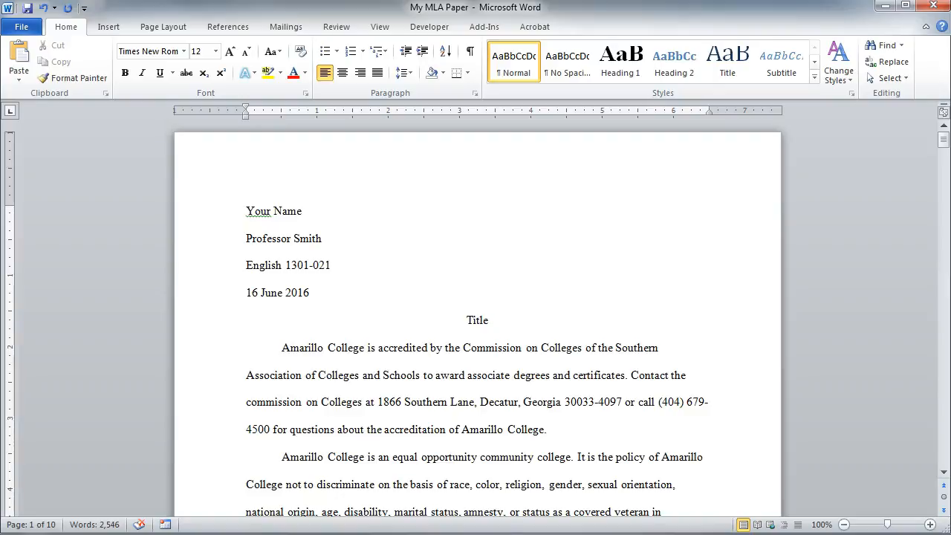
pyautogui.doubleClick(335, 153)
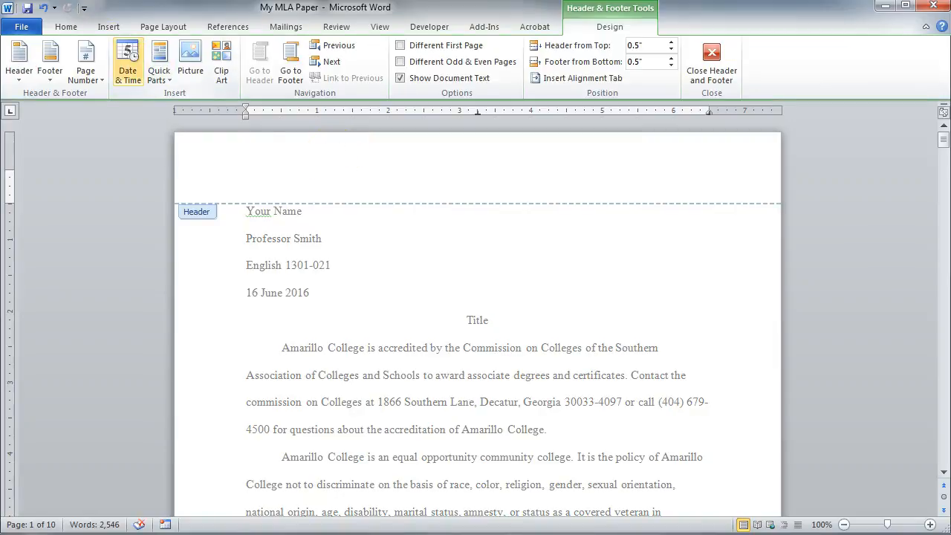
pyautogui.click(94, 49)
pyautogui.moveTo(133, 94)
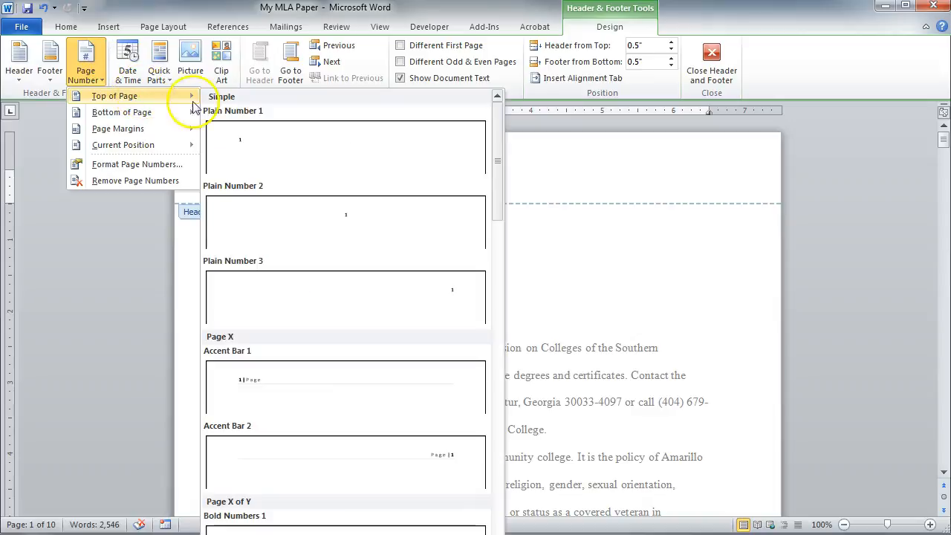
pyautogui.click(365, 294)
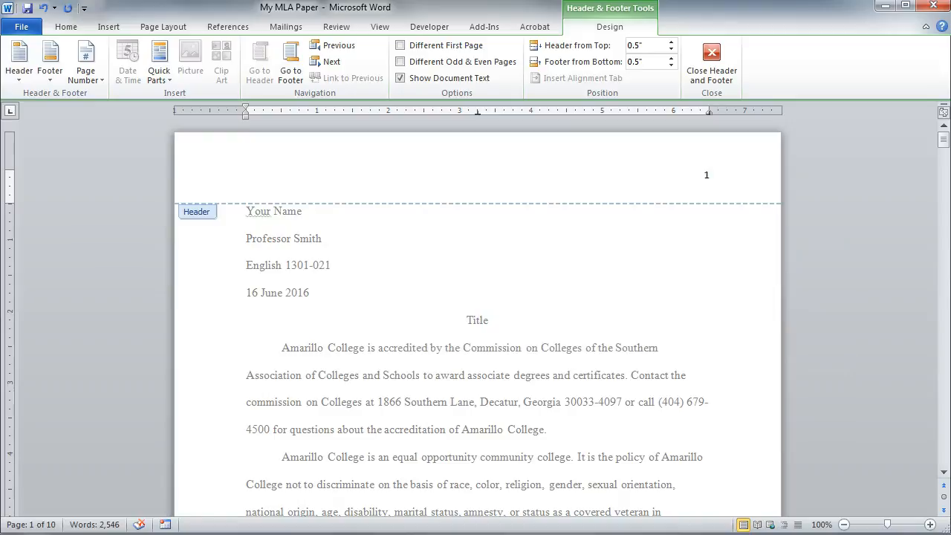
pyautogui.write('Doe')
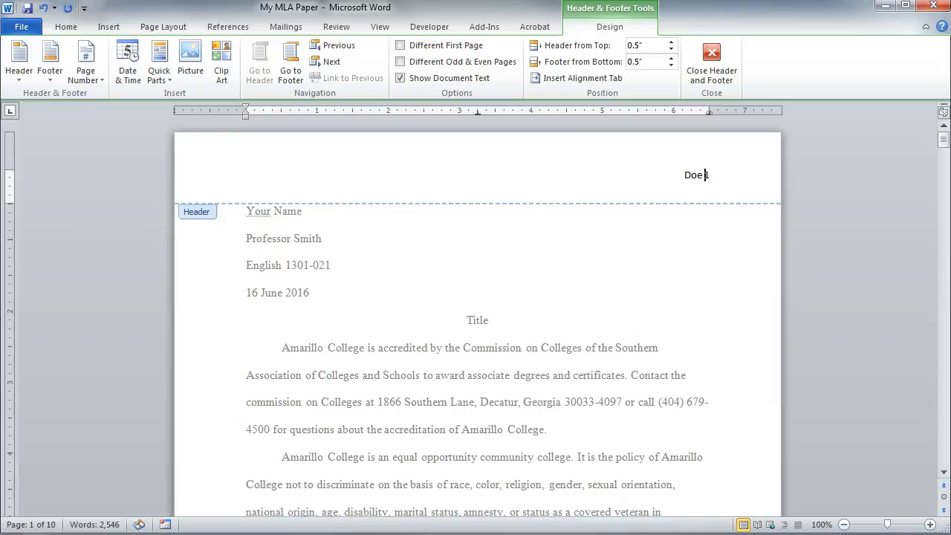
# Step: Format the header's last name and page number as Times New Roman, size 12, and return to the body text
pyautogui.click(718, 172)
pyautogui.moveTo(718, 173); pyautogui.dragTo(679, 170)
pyautogui.click(72, 28)
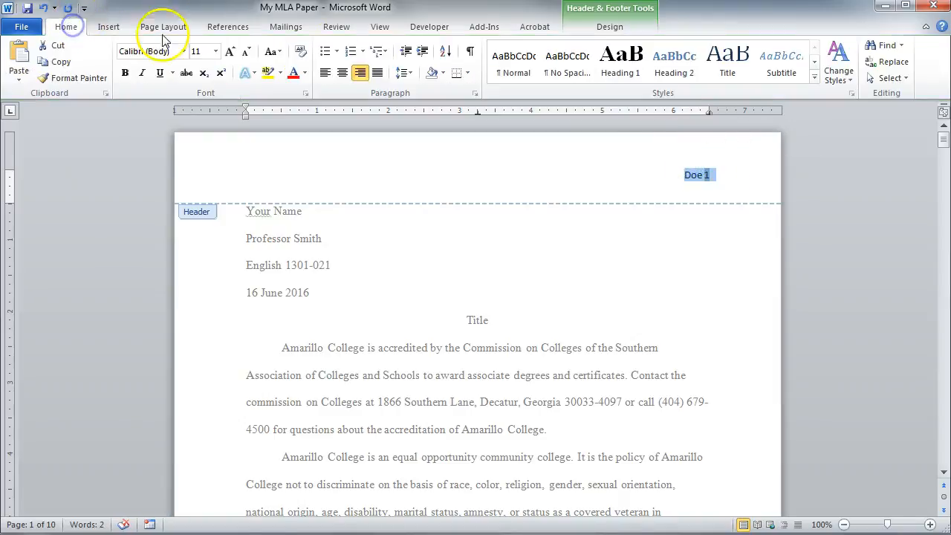
pyautogui.click(183, 51)
pyautogui.click(199, 136)
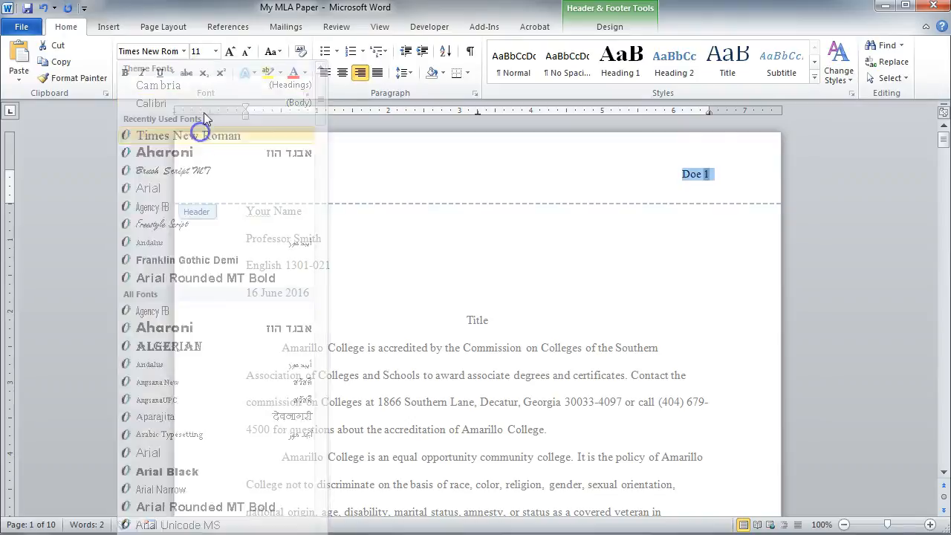
pyautogui.click(216, 51)
pyautogui.click(197, 118)
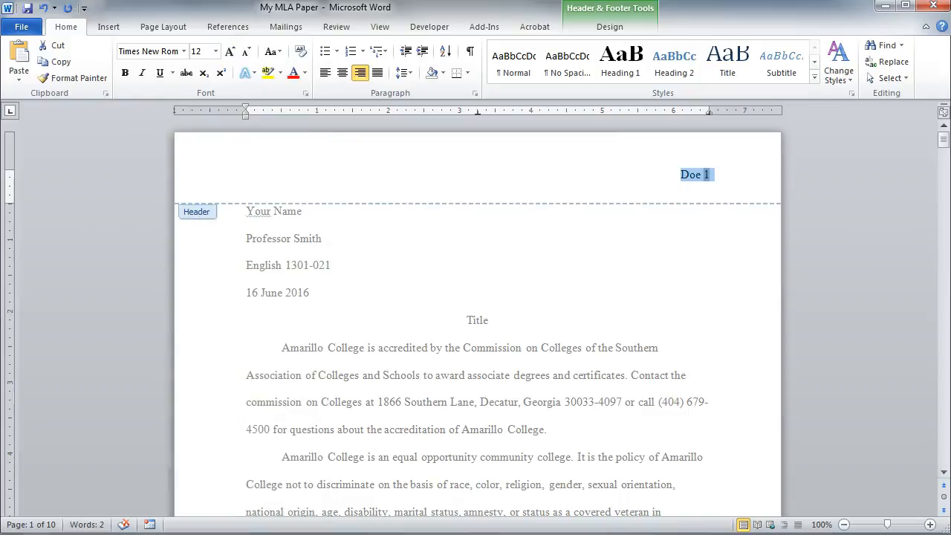
pyautogui.doubleClick(425, 346)
# Step: Check the running header on the following pages through to the Works Cited page
pyautogui.scroll(-14, 742, 423)
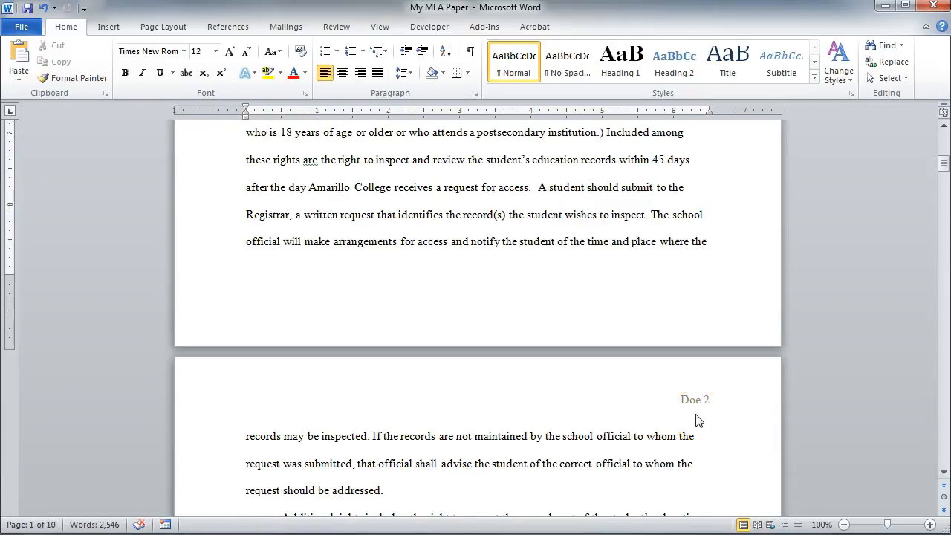
pyautogui.scroll(-3, 698, 421)
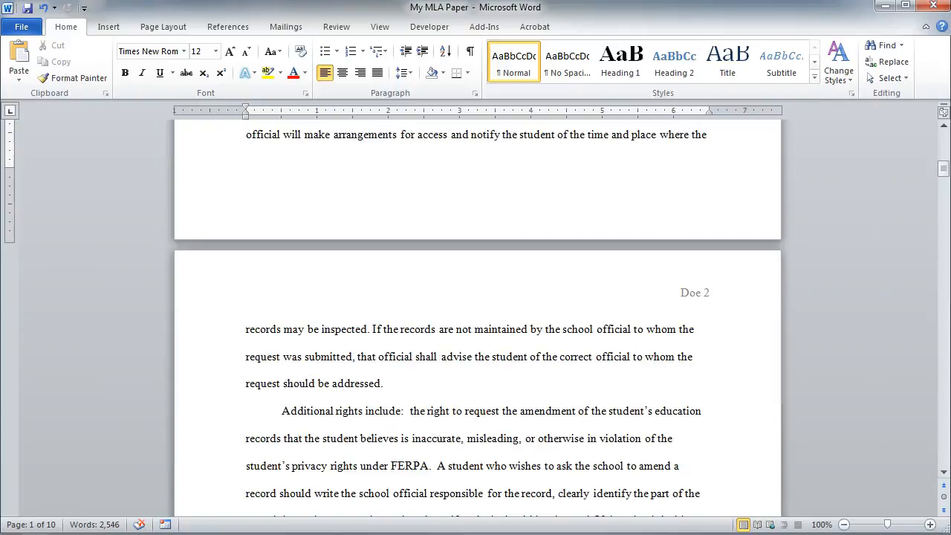
pyautogui.scroll(-20, 477, 318)
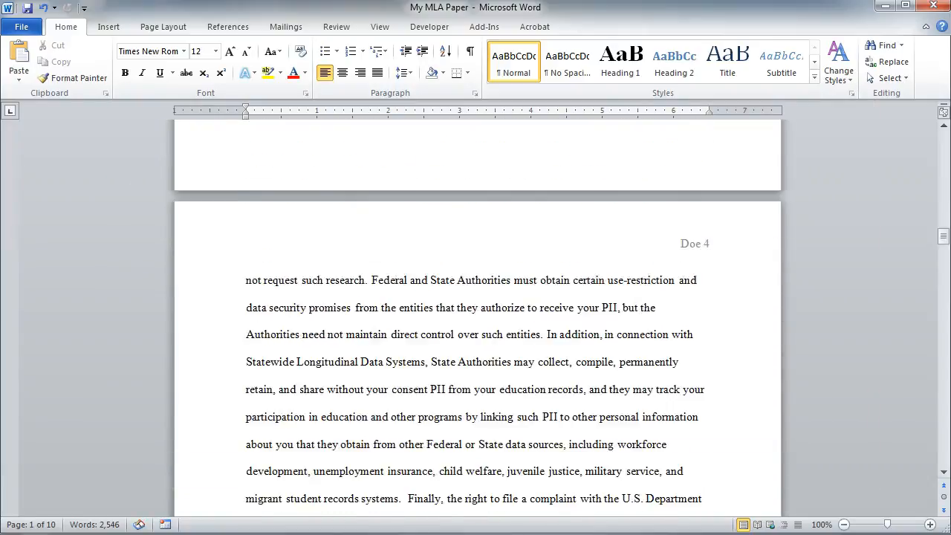
pyautogui.scroll(-20, 477, 318)
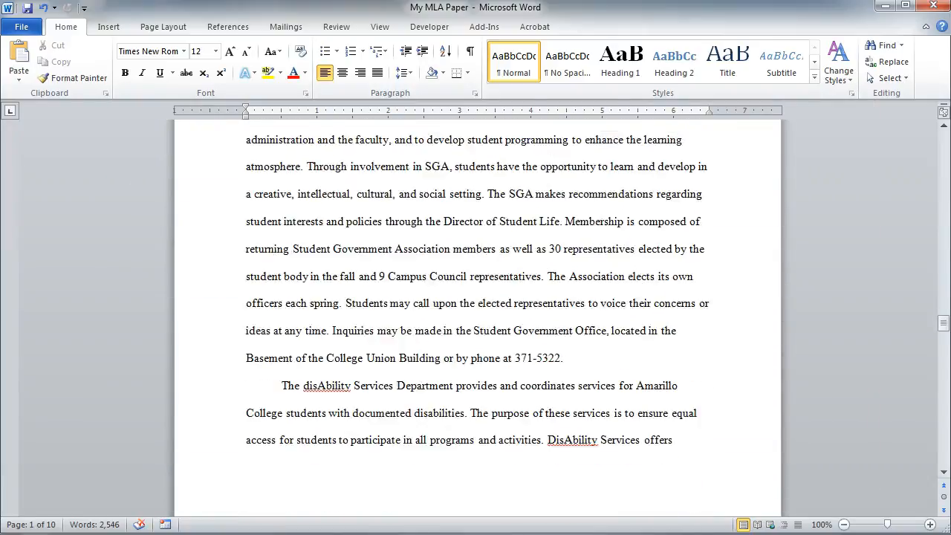
pyautogui.scroll(-20, 477, 318)
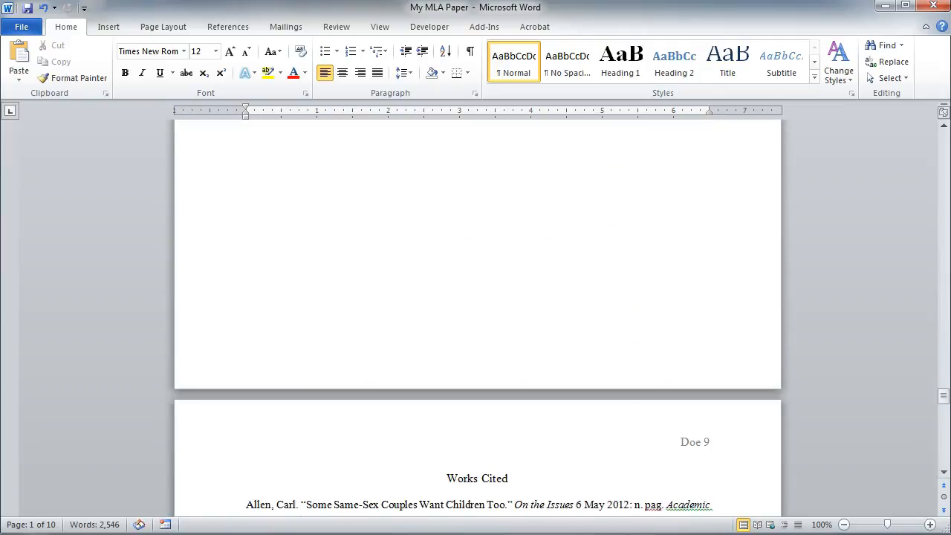
pyautogui.scroll(-4, 477, 318)
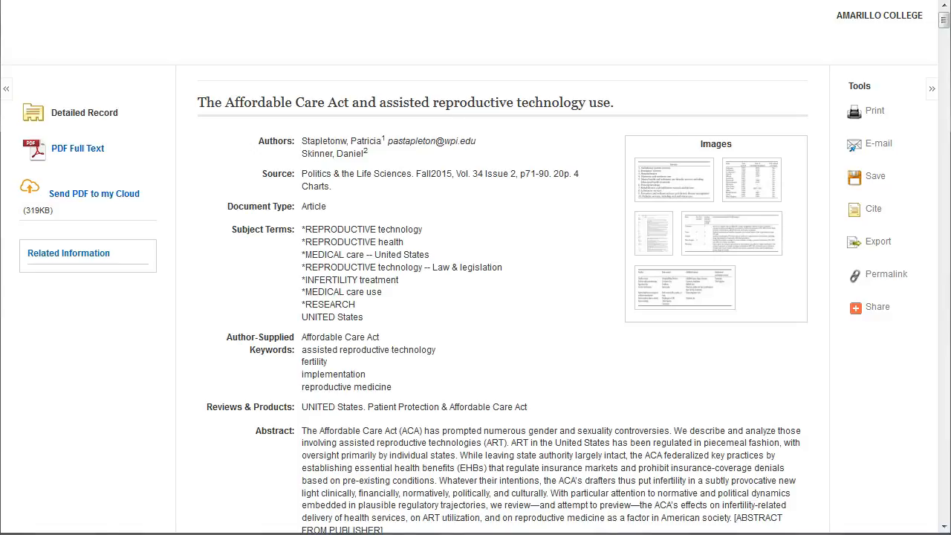
# Step: Copy the article's MLA citation from the library database and paste it below the last Works Cited entry
pyautogui.click(875, 214)
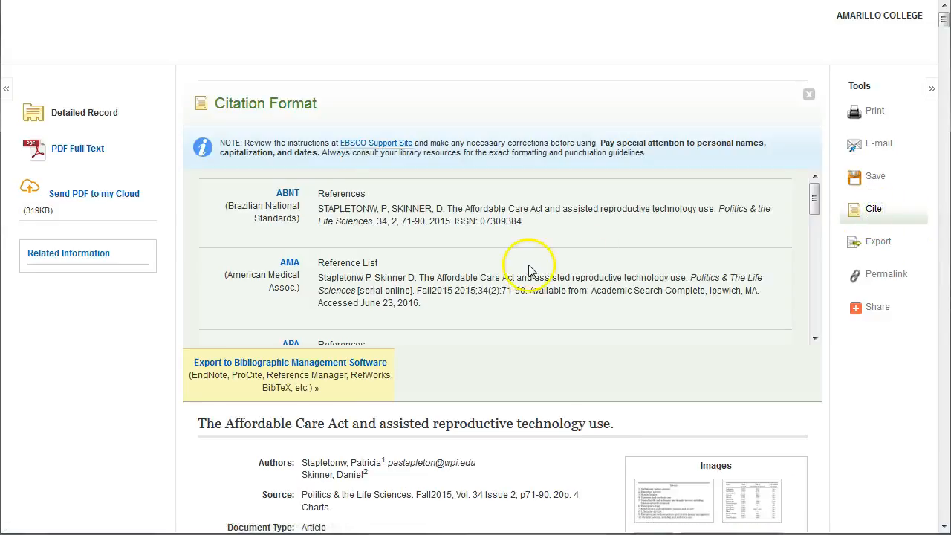
pyautogui.scroll(-10, 529, 269)
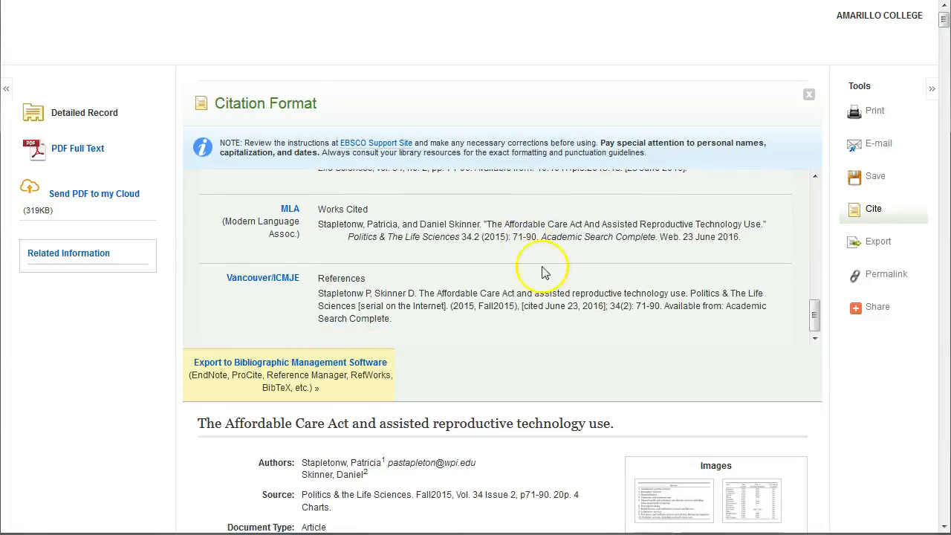
pyautogui.moveTo(735, 239); pyautogui.dragTo(318, 224)
pyautogui.hotkey('ctrl', 'c')
pyautogui.hotkey('alt', 'Tab')
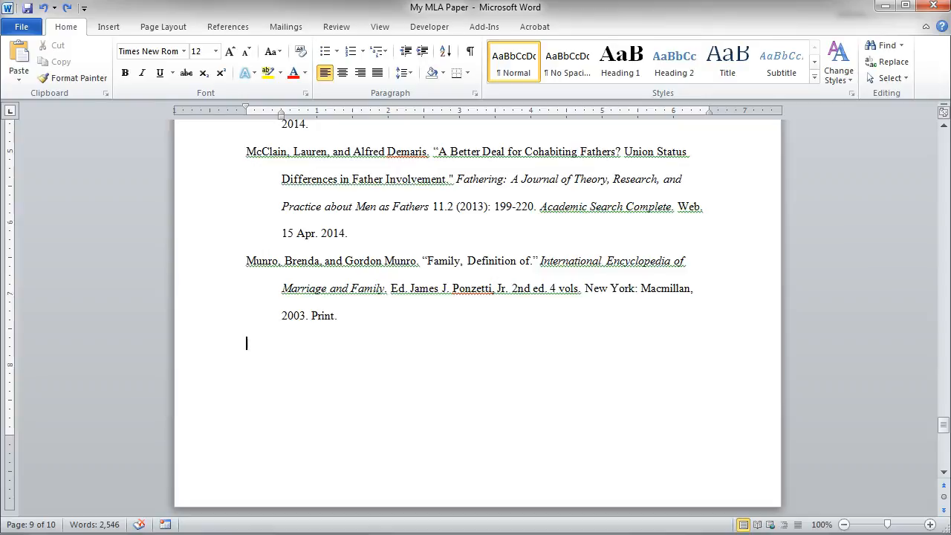
pyautogui.hotkey('ctrl', 'v')
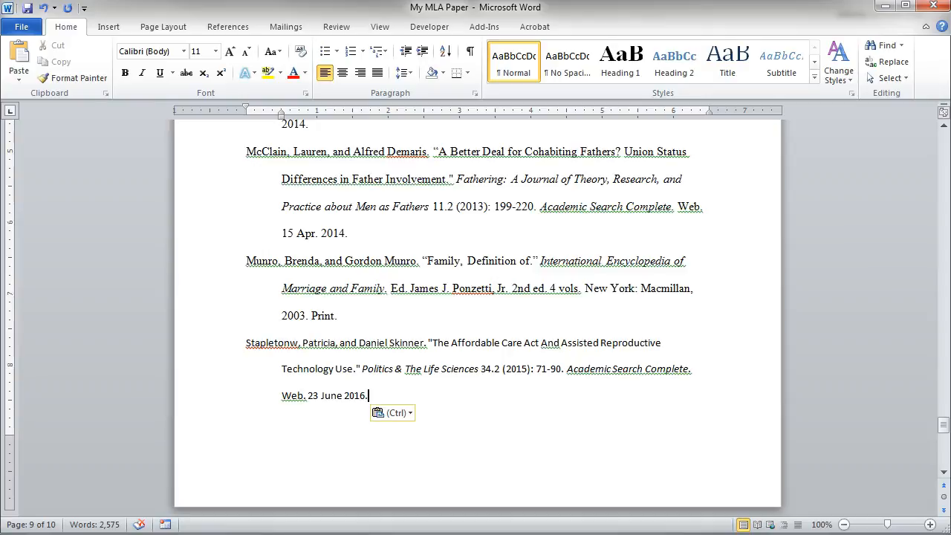
# Step: Check the first author's surname in article for paper.pdf and correct it in the pasted citation by removing the extra "w"
pyautogui.moveTo(290, 343); pyautogui.dragTo(298, 343)
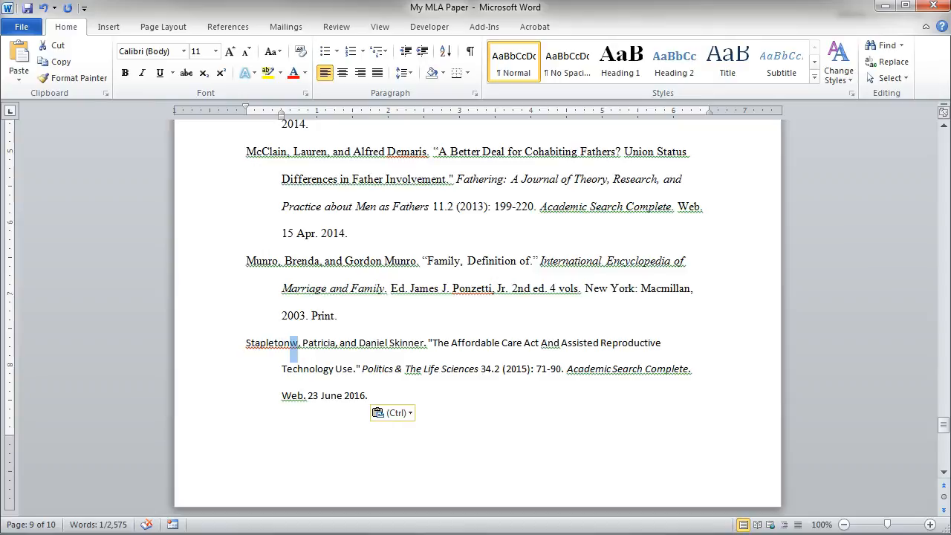
pyautogui.hotkey('alt', 'Tab')
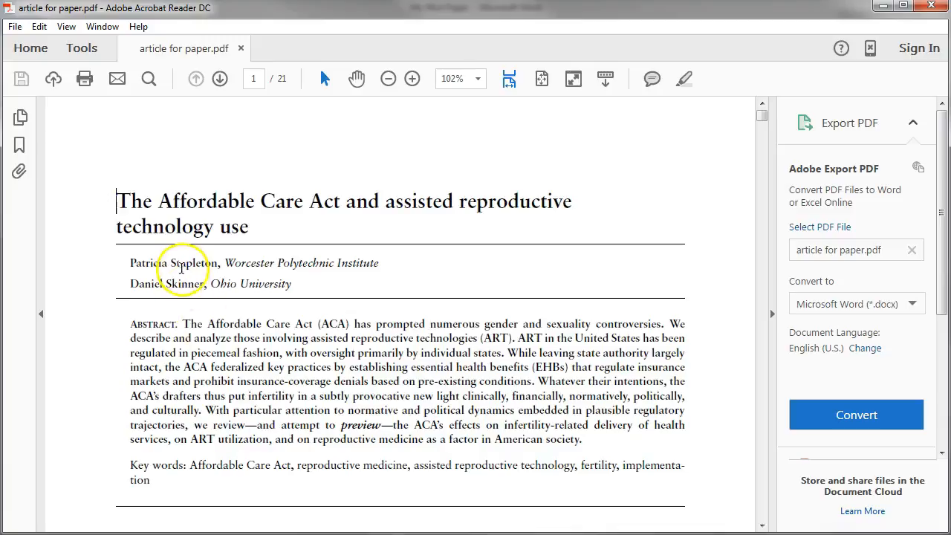
pyautogui.click(185, 267)
pyautogui.doubleClick(184, 267)
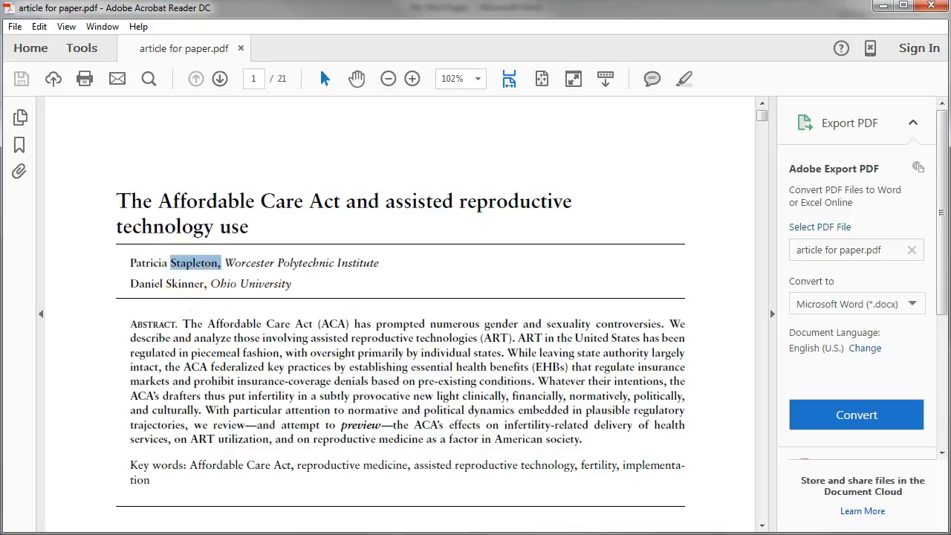
pyautogui.hotkey('ctrl', 'c')
pyautogui.hotkey('alt', 'Tab')
pyautogui.hotkey('ctrl', 'v')
pyautogui.press('BackSpace')
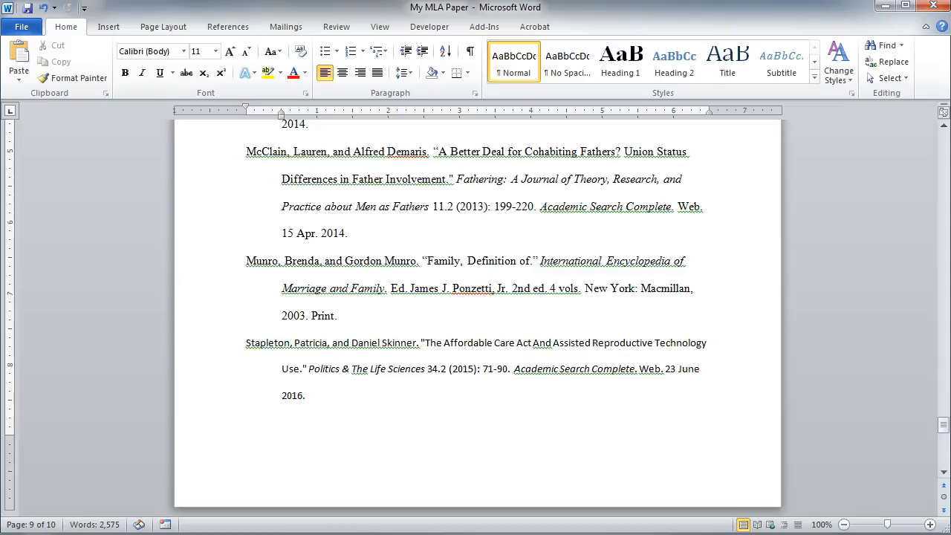
# Step: Change "And" in the pasted citation's article title and "The" in its journal title to lowercase
pyautogui.doubleClick(538, 343)
pyautogui.doubleClick(357, 371)
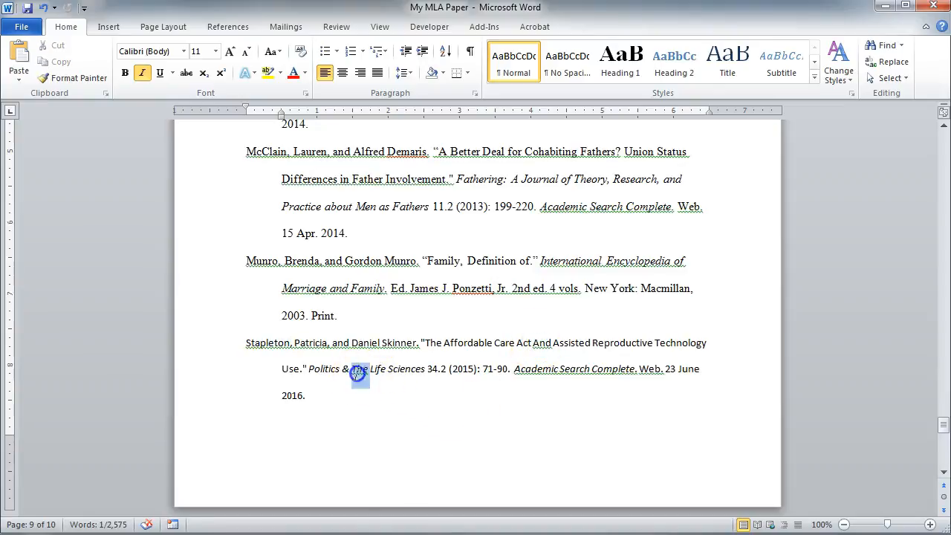
pyautogui.click(540, 343)
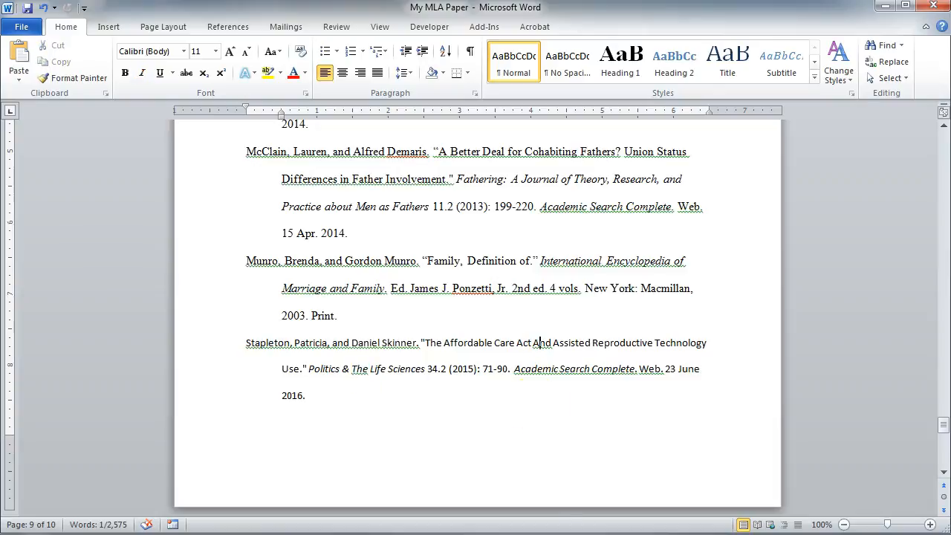
pyautogui.press('BackSpace')
pyautogui.write('a')
pyautogui.click(359, 369)
pyautogui.press('BackSpace')
pyautogui.write('t')
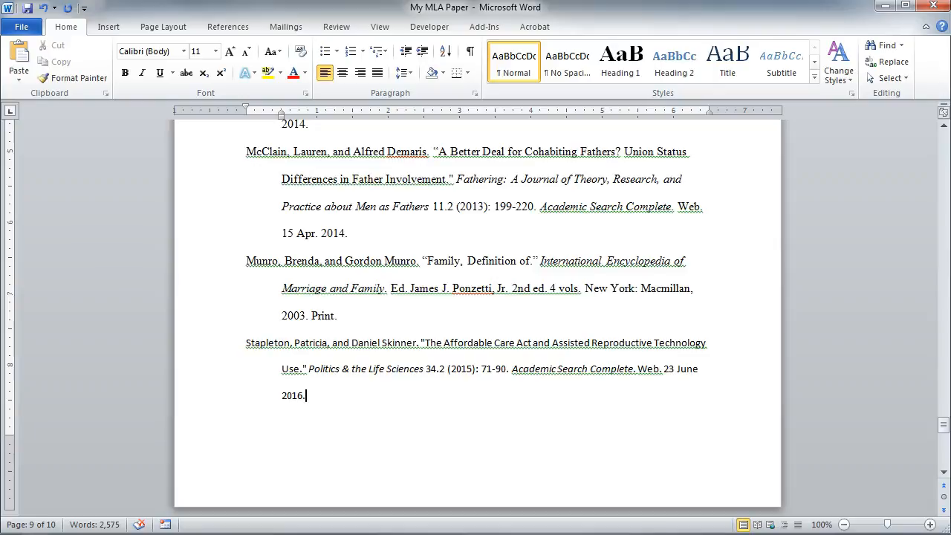
# Step: Format the whole pasted citation as Times New Roman, size 12, to match the other entries
pyautogui.moveTo(306, 396); pyautogui.dragTo(247, 344)
pyautogui.click(178, 52)
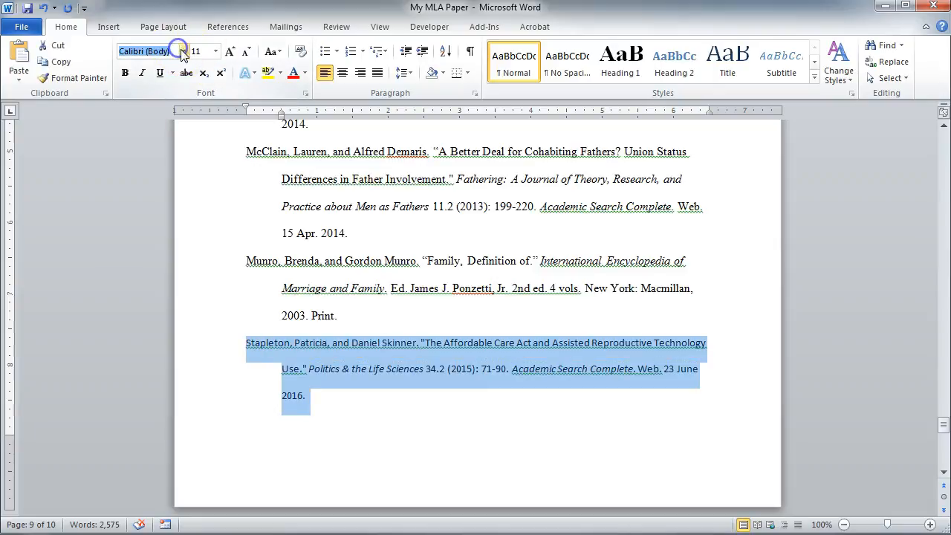
pyautogui.click(183, 54)
pyautogui.click(195, 141)
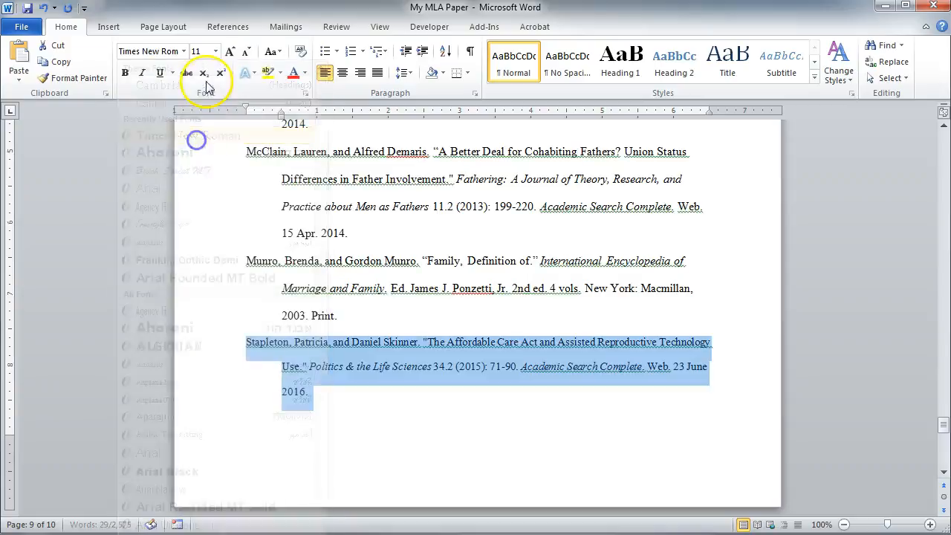
pyautogui.click(216, 52)
pyautogui.click(199, 123)
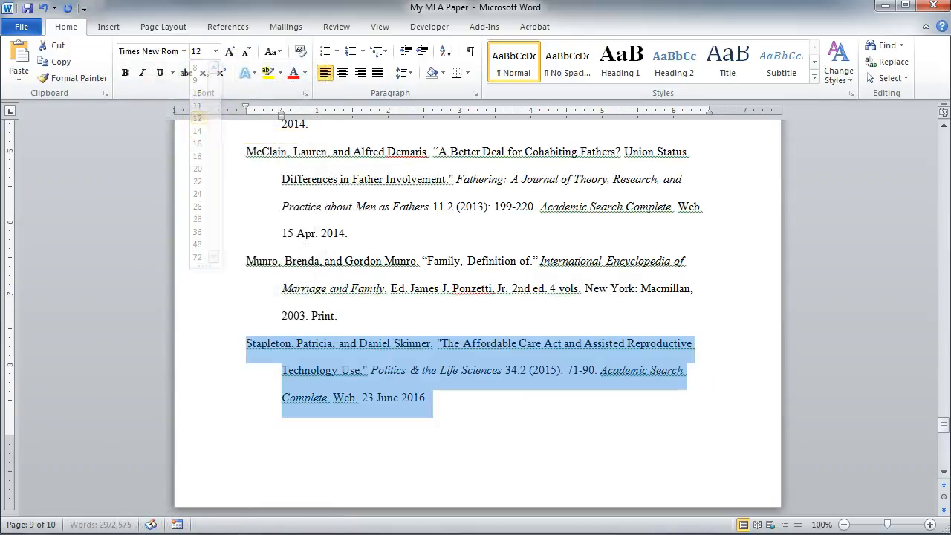
pyautogui.click(430, 398)
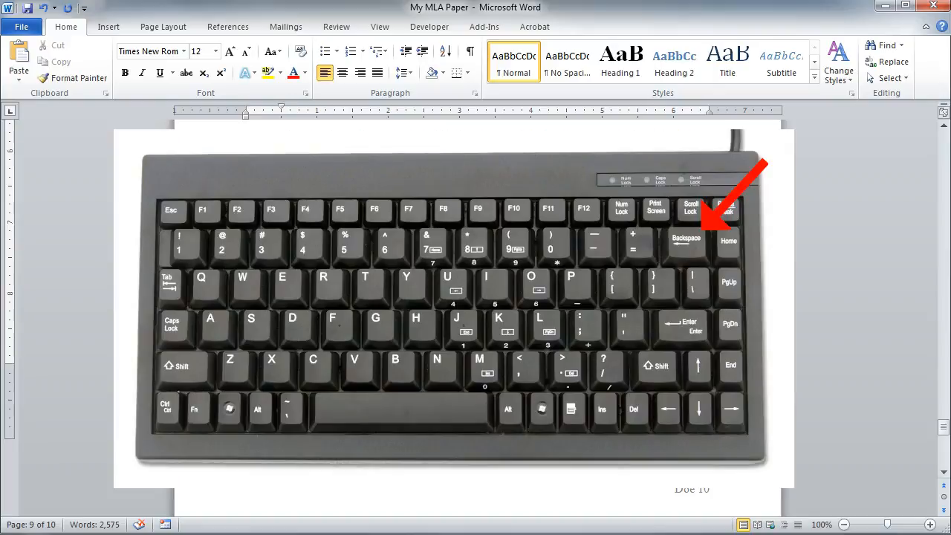
pyautogui.press('BackSpace')
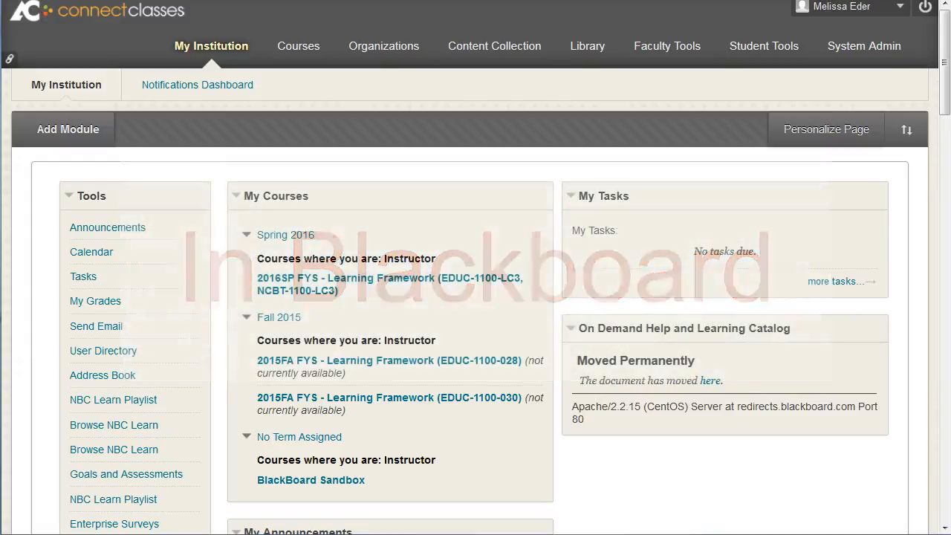
# Step: Open the Library page in Blackboard
pyautogui.click(592, 55)
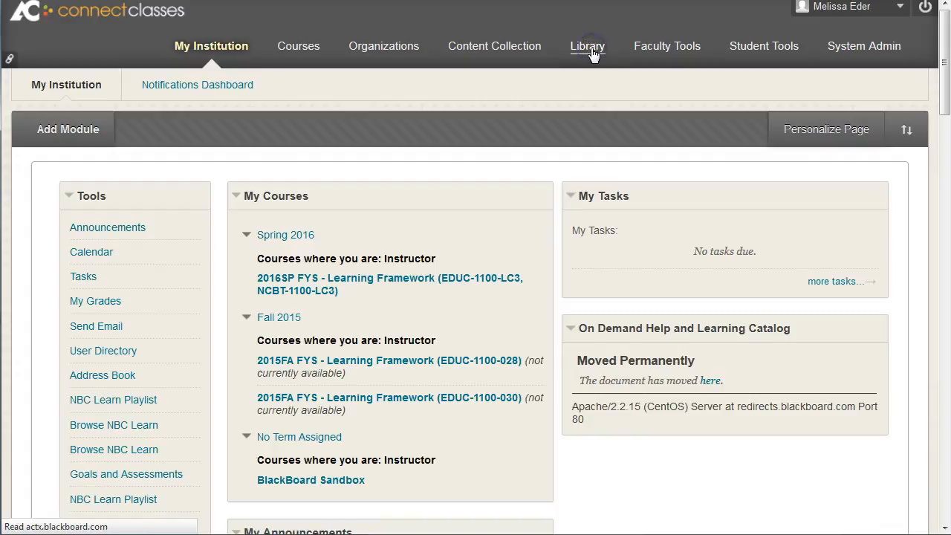